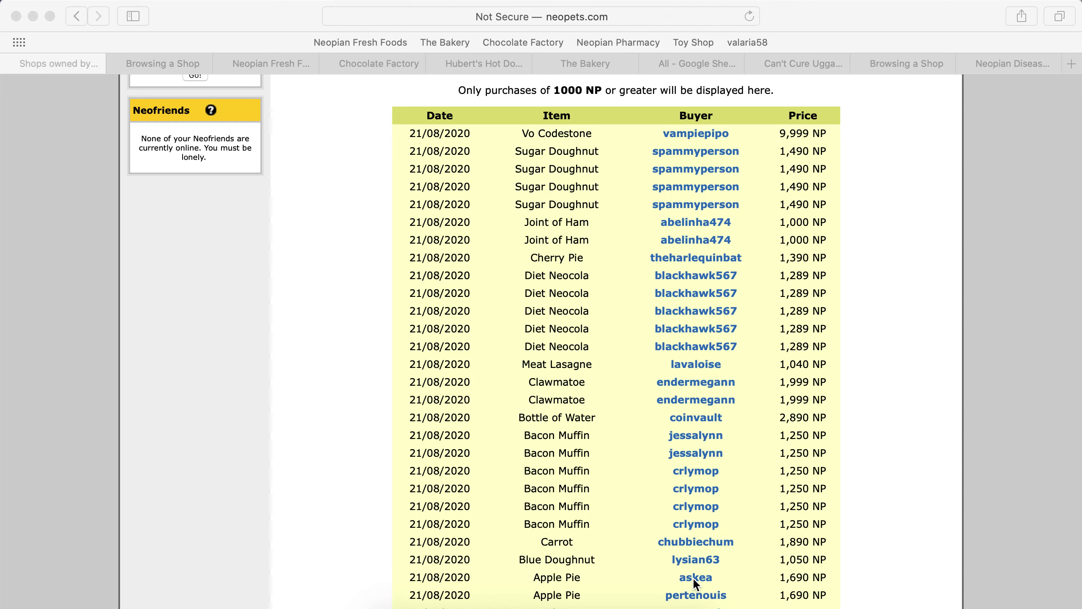
pyautogui.scroll(-2, 616, 371)
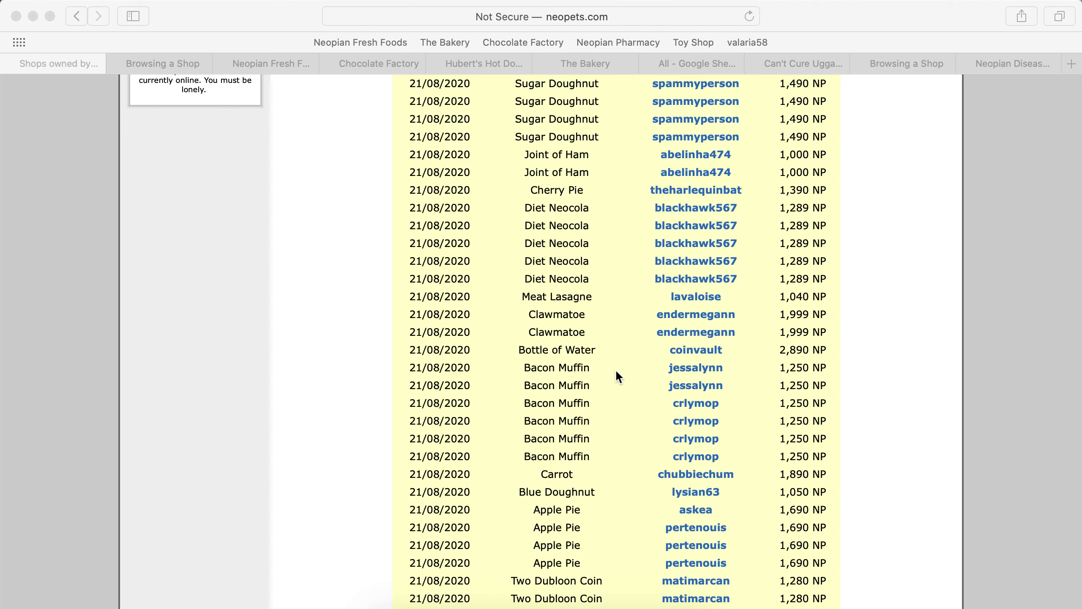
# Step: Scroll the Sales History past Ultimate Burgers to Clear Sales History, then back to the banner
pyautogui.click(624, 348)
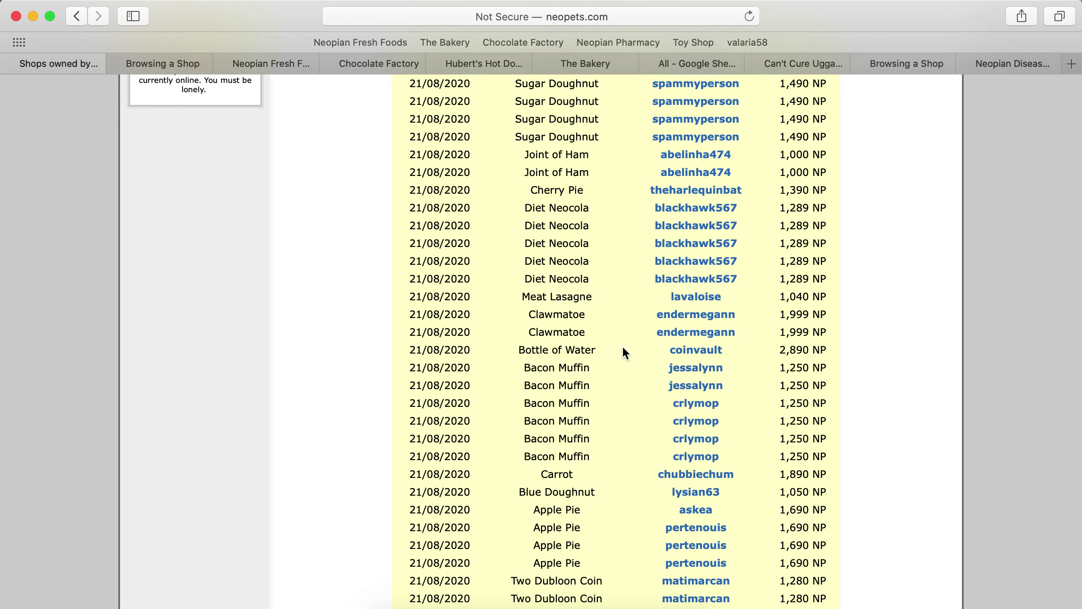
pyautogui.scroll(-2, 623, 353)
pyautogui.scroll(-1, 622, 353)
pyautogui.scroll(-2, 623, 353)
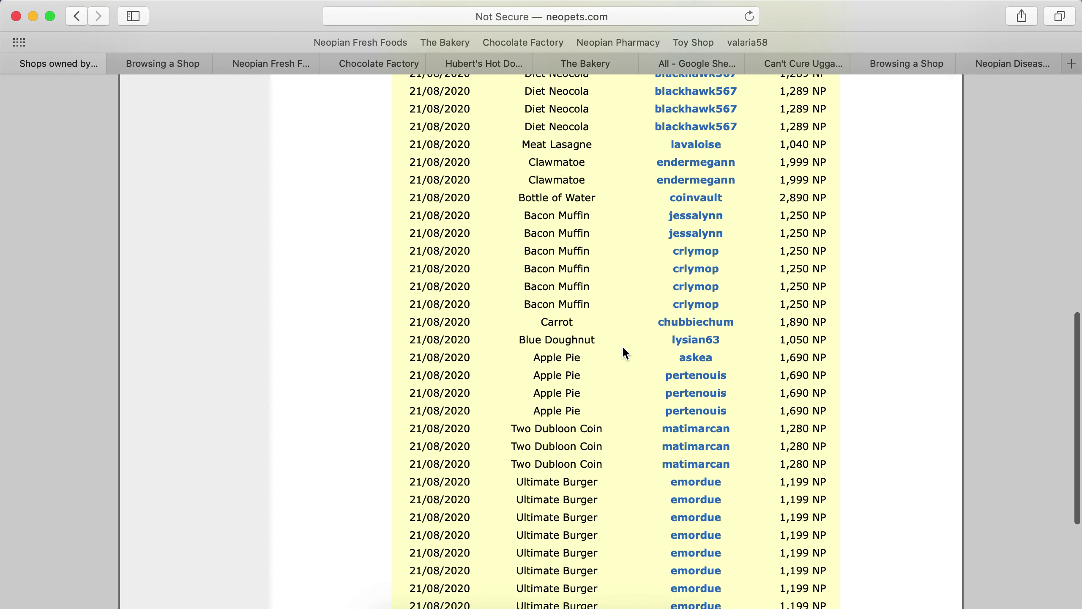
pyautogui.scroll(-2, 622, 353)
pyautogui.scroll(1, 622, 353)
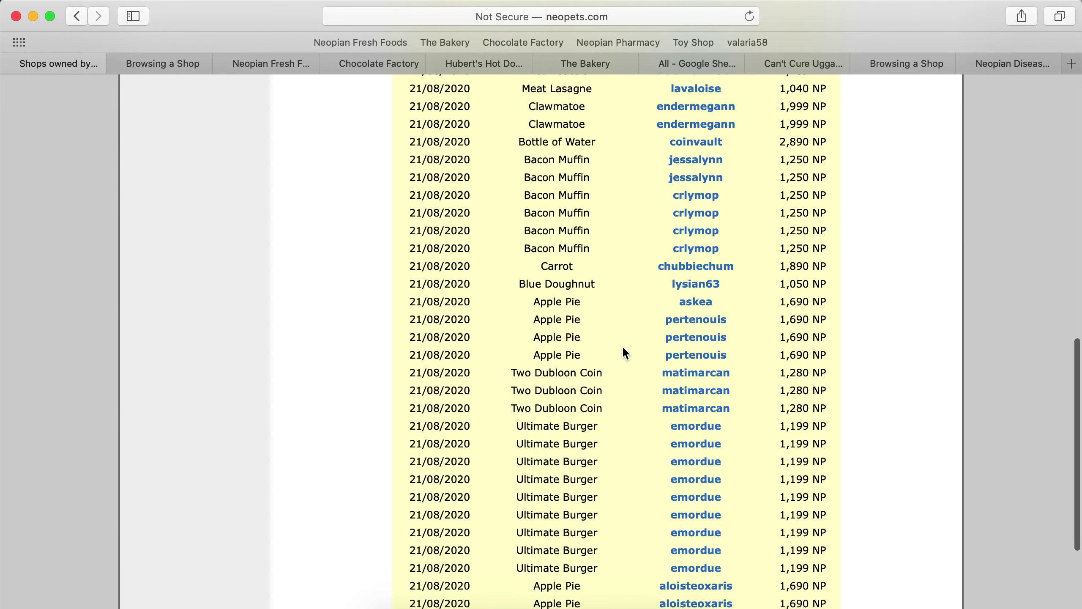
pyautogui.scroll(2, 623, 353)
pyautogui.scroll(1, 623, 352)
pyautogui.scroll(1, 622, 352)
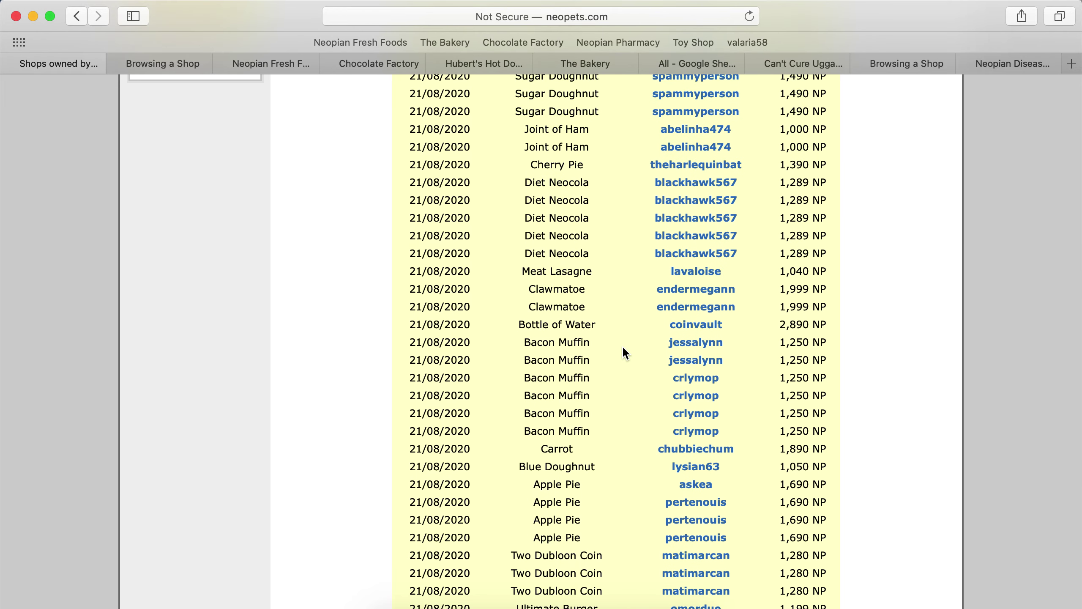
pyautogui.scroll(1, 622, 352)
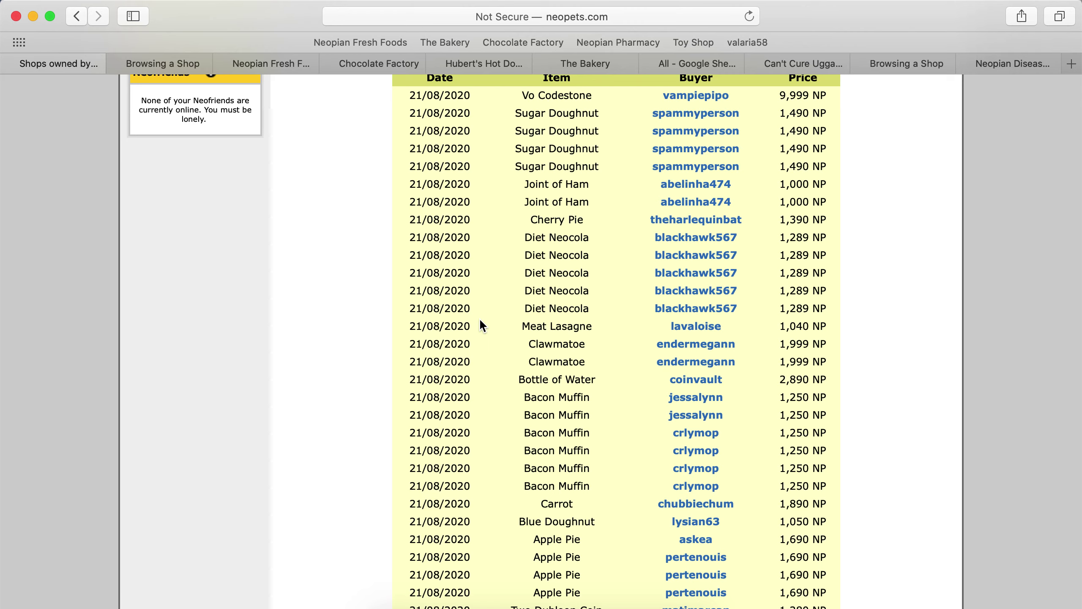
pyautogui.scroll(-1, 480, 325)
pyautogui.scroll(1, 480, 326)
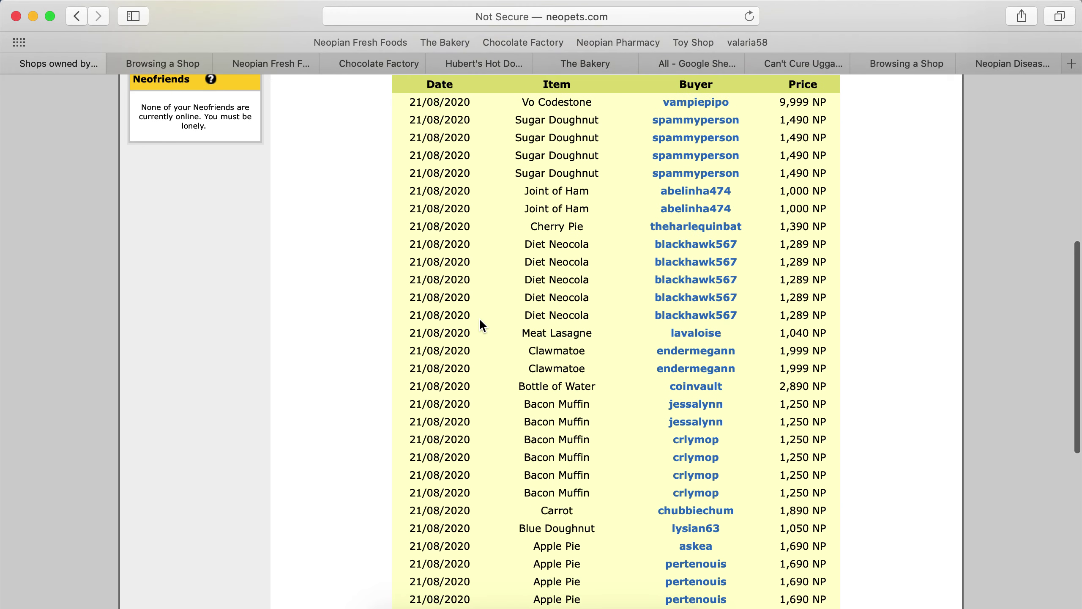
pyautogui.scroll(-2, 480, 321)
pyautogui.scroll(-3, 480, 321)
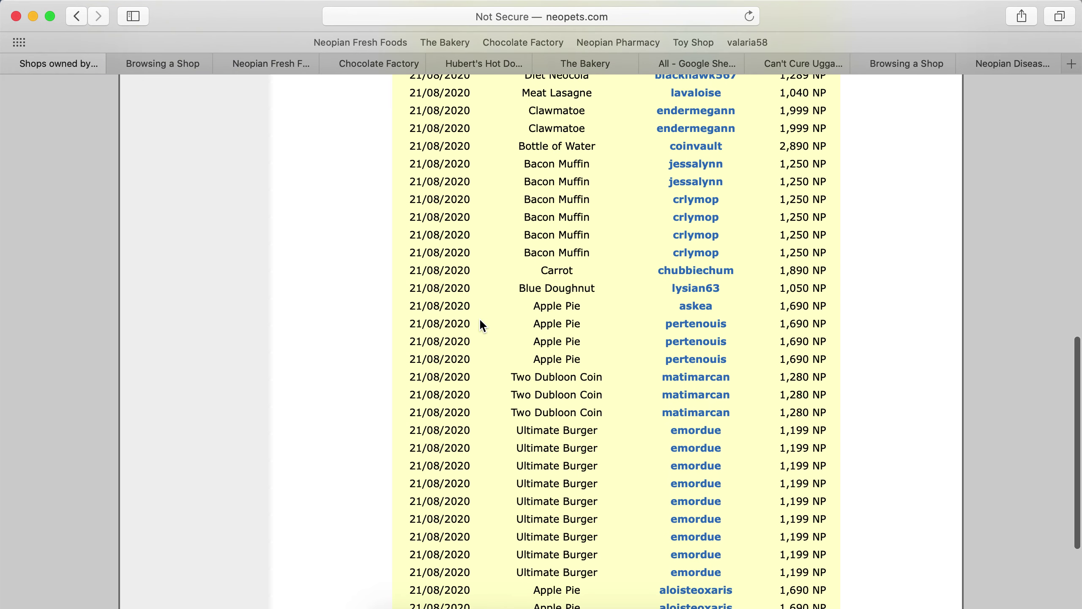
pyautogui.scroll(-1, 479, 321)
pyautogui.scroll(1, 480, 320)
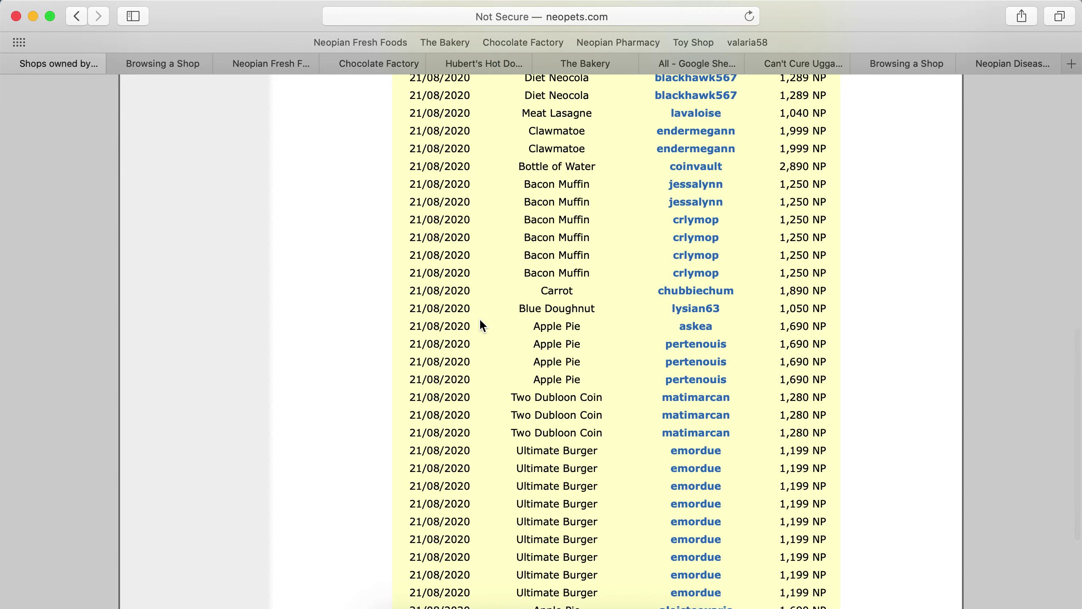
pyautogui.scroll(3, 479, 326)
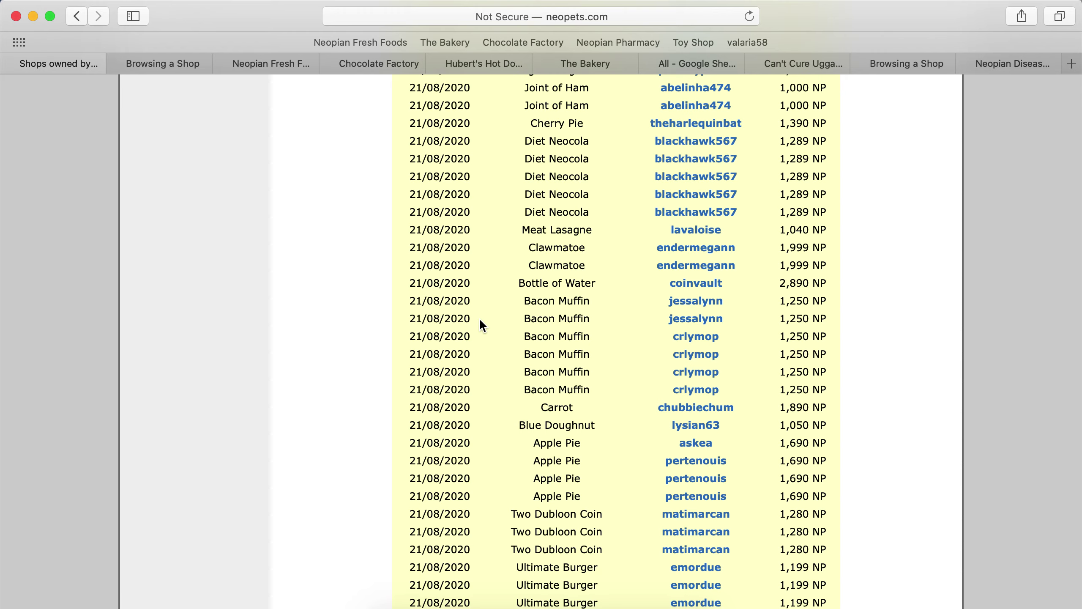
pyautogui.scroll(10, 579, 322)
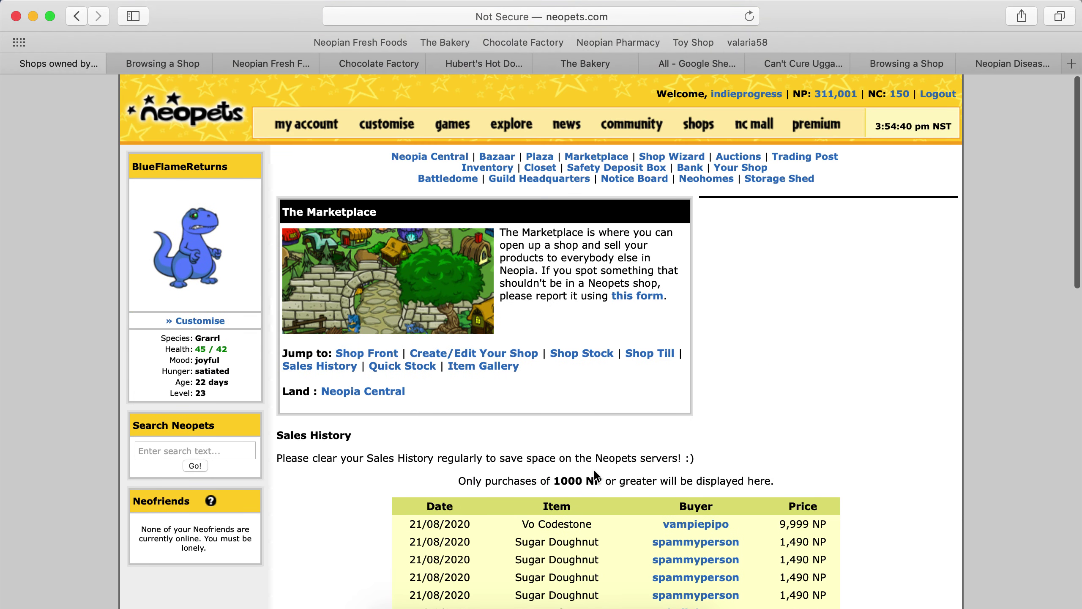
pyautogui.scroll(-5, 594, 468)
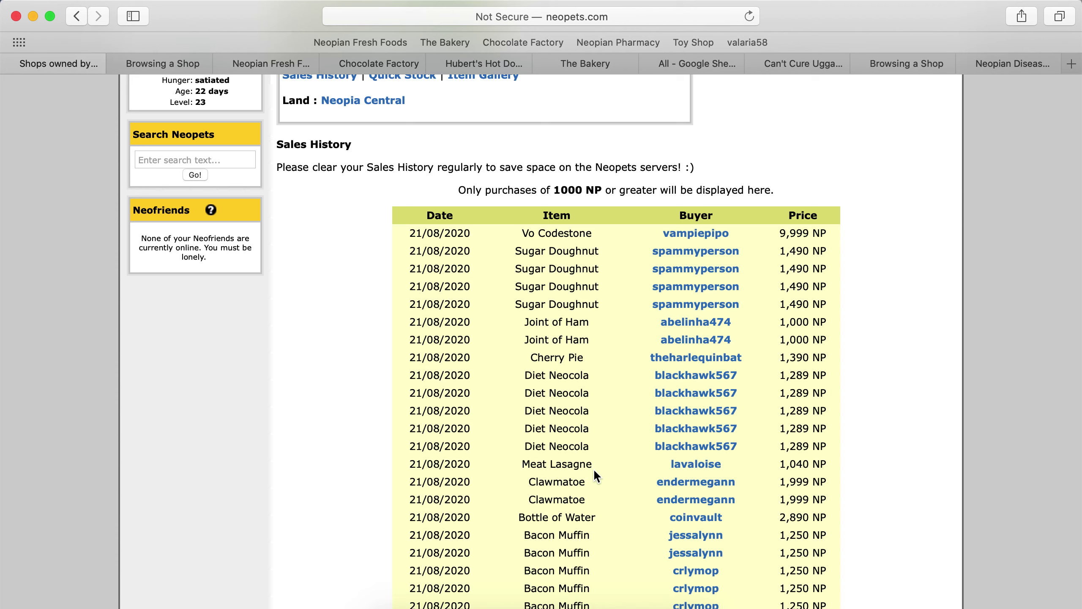
pyautogui.scroll(4, 594, 469)
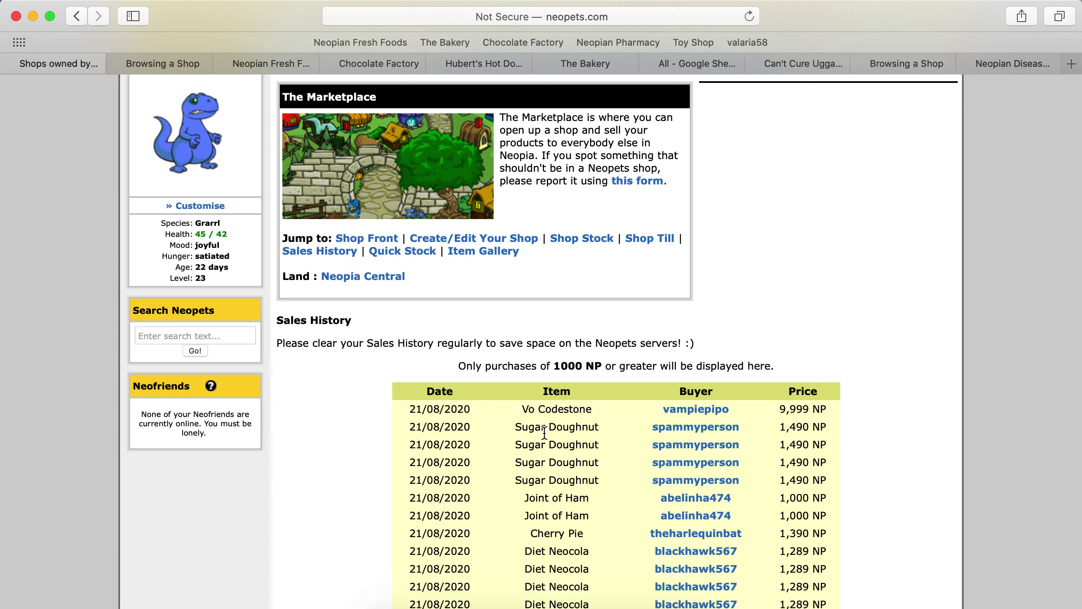
pyautogui.tripleClick(566, 427)
pyautogui.scroll(-5, 566, 428)
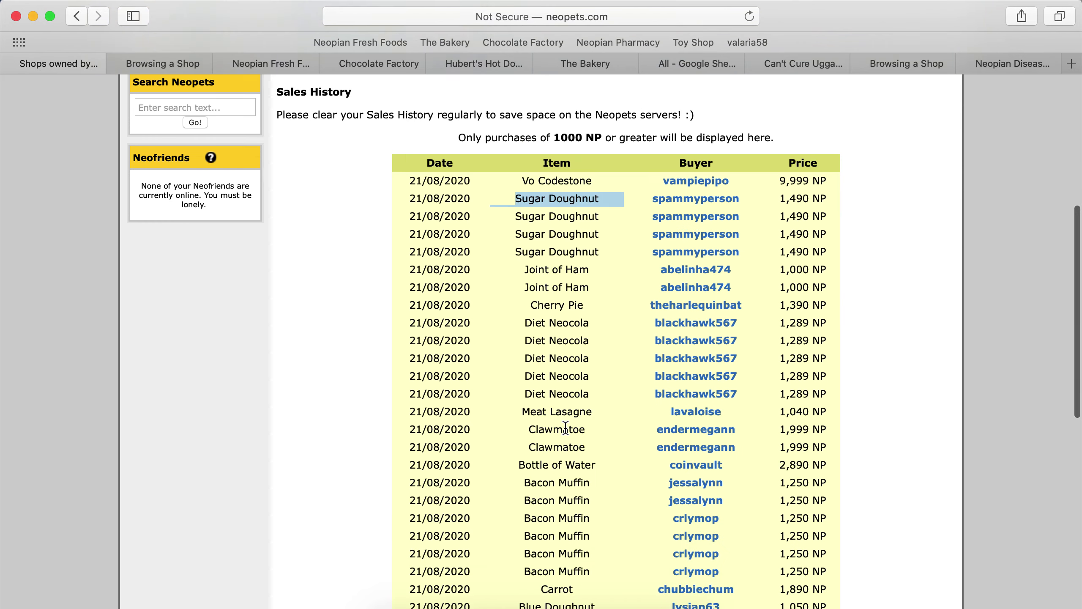
pyautogui.scroll(-4, 566, 428)
pyautogui.scroll(-2, 566, 427)
pyautogui.scroll(-2, 565, 428)
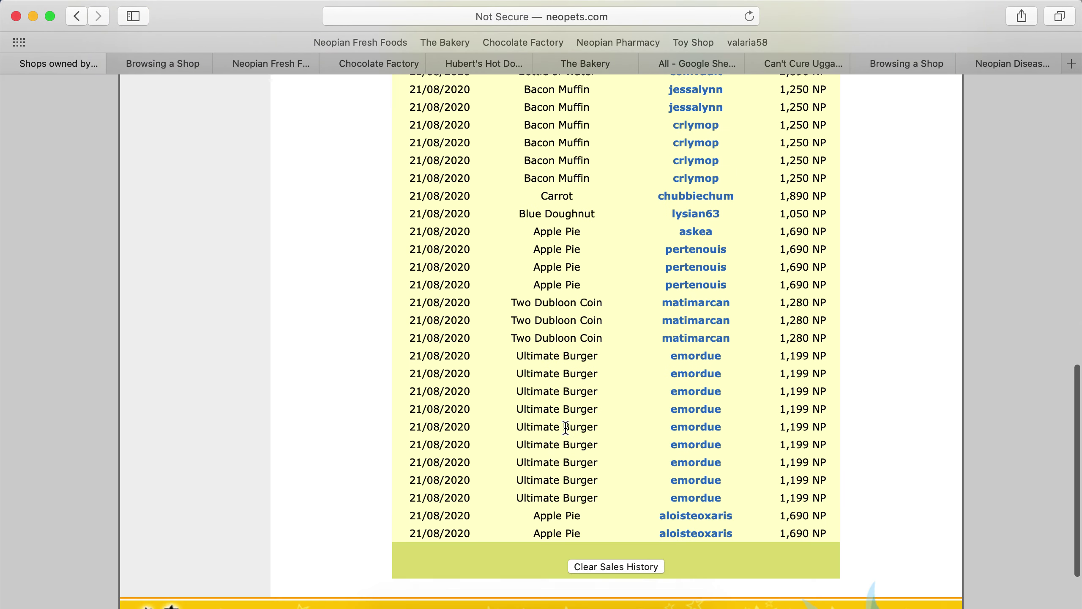
pyautogui.scroll(1, 566, 427)
pyautogui.scroll(3, 566, 427)
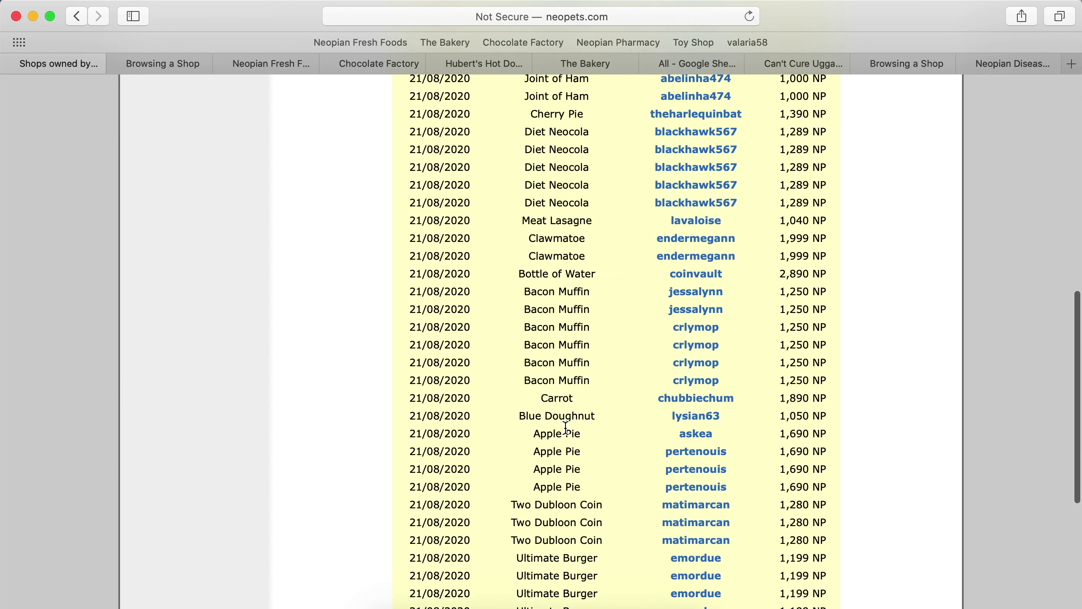
pyautogui.scroll(5, 567, 427)
pyautogui.scroll(3, 566, 439)
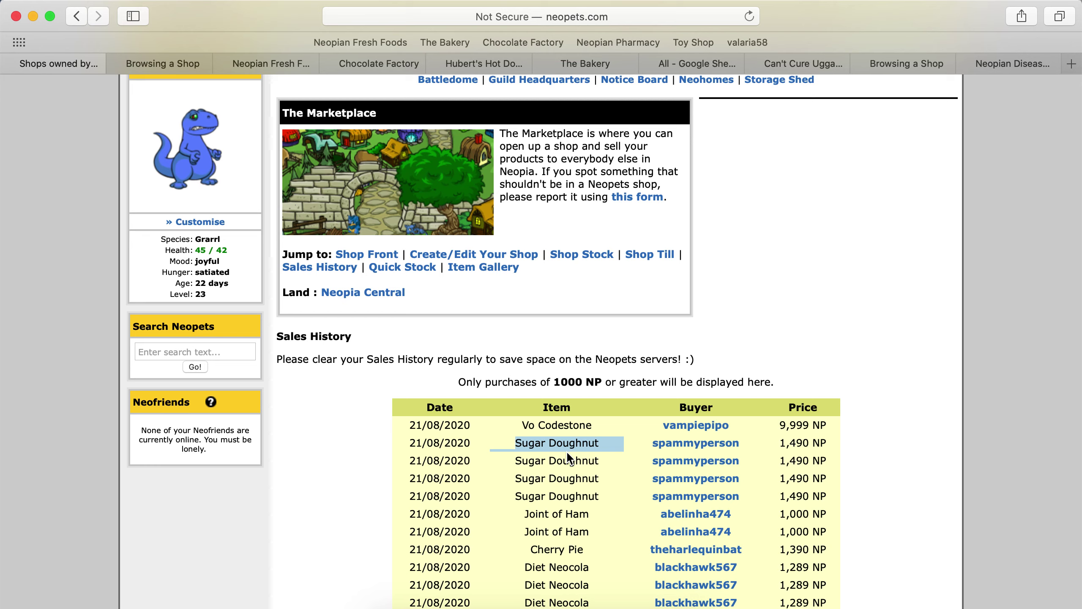
pyautogui.click(839, 241)
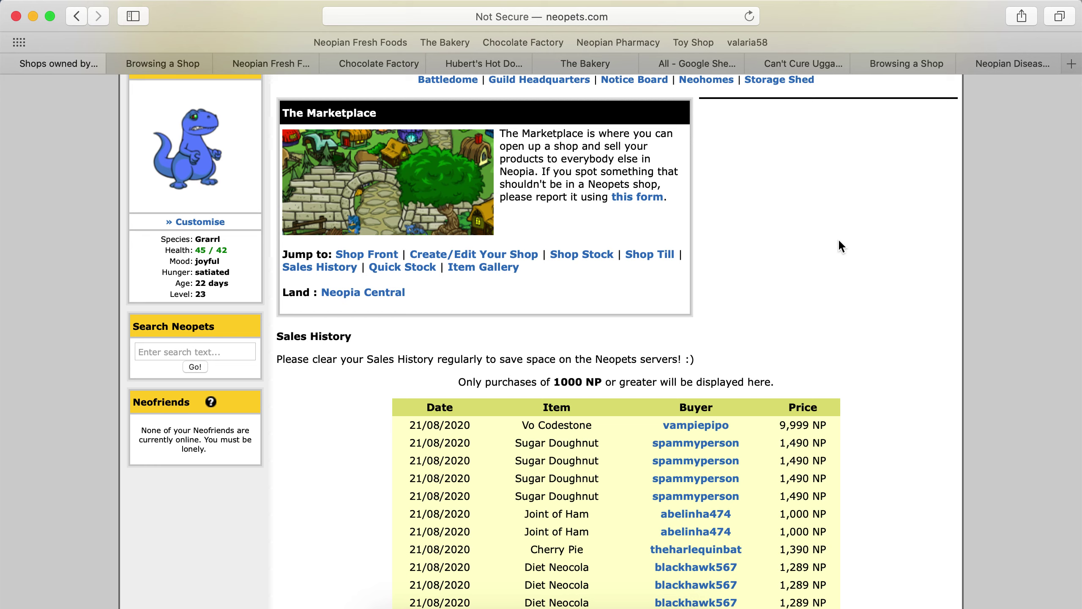